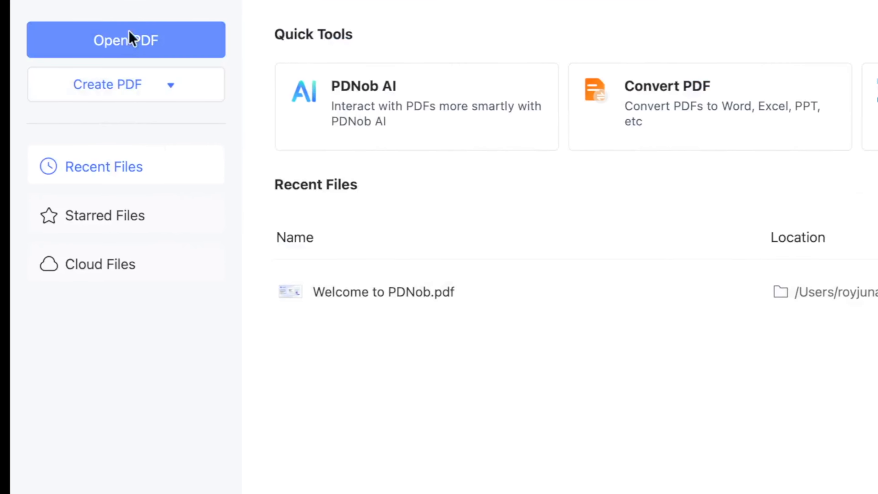
Start opening a PDF document from the start screen.
left_click(141, 42)
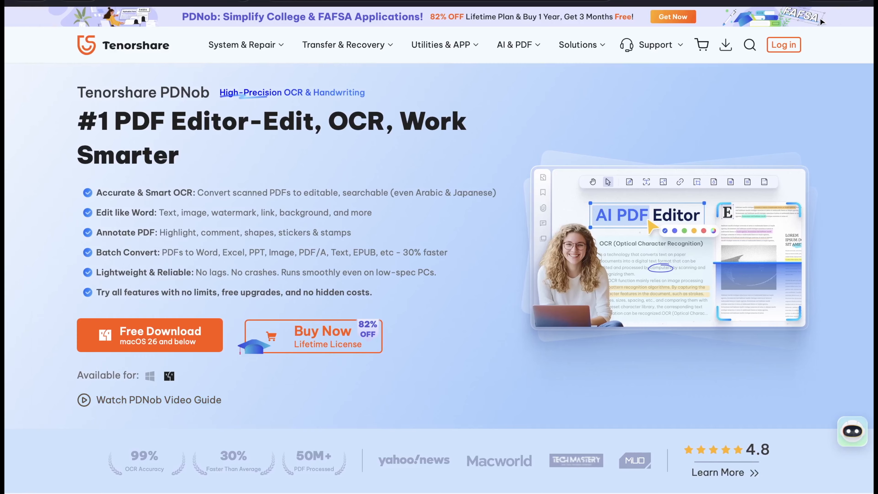
Browse the Tenorshare PDNob product web page's feature overview, including the Chat PDF and Translate PDF sections.
scroll(821, 22, "down", 10)
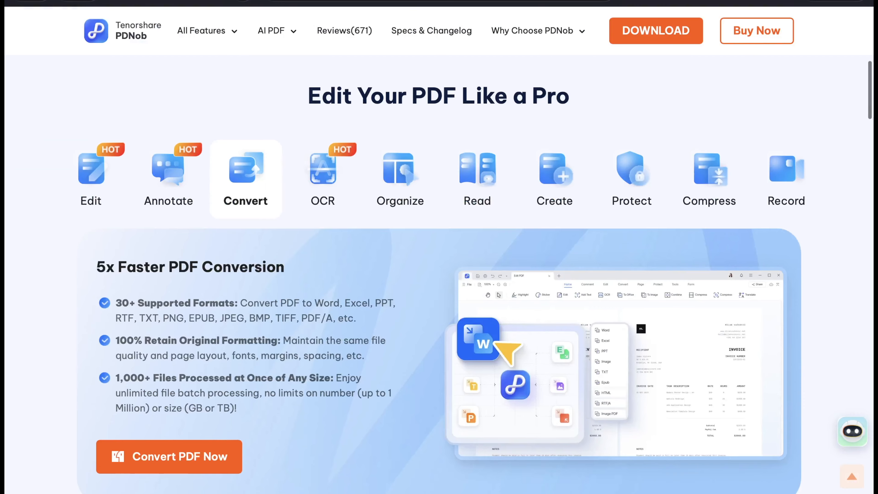
scroll(440, 285, "down", 5)
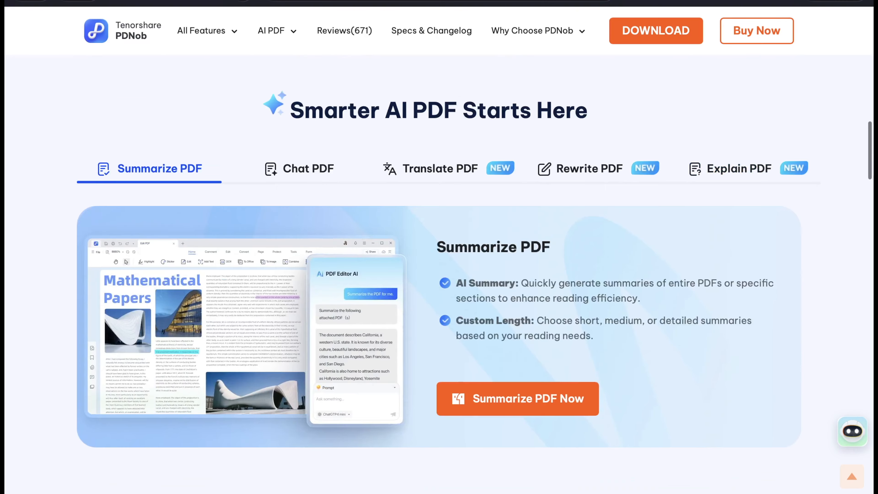
left_click(308, 157)
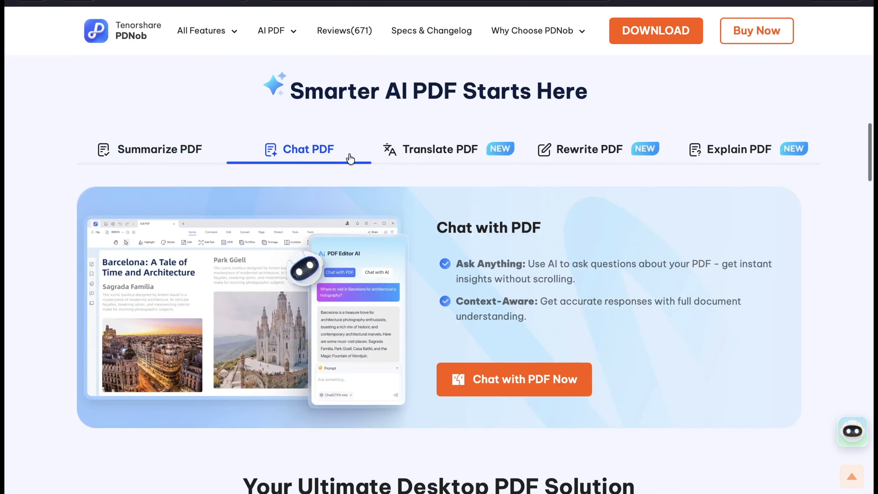
left_click(433, 161)
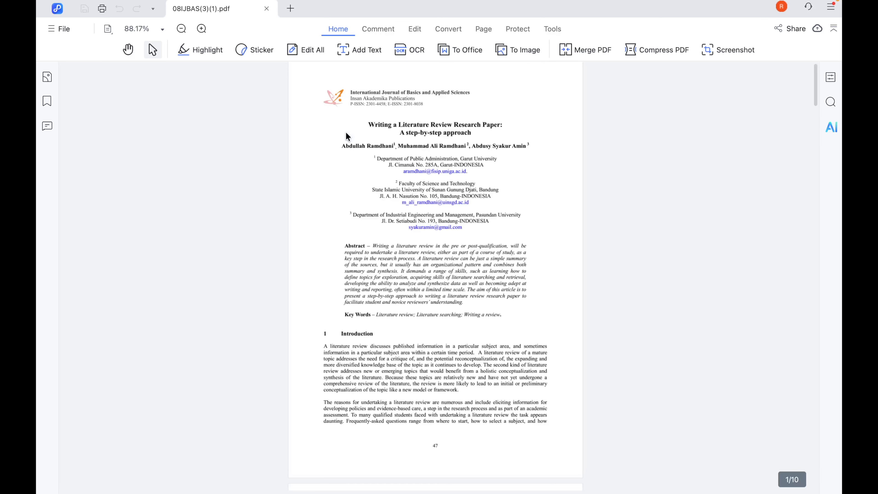
Enlarge the paper to 200% and look through its abstract and introduction.
left_click(204, 32)
left_click(208, 34)
left_click(209, 34)
left_click(208, 34)
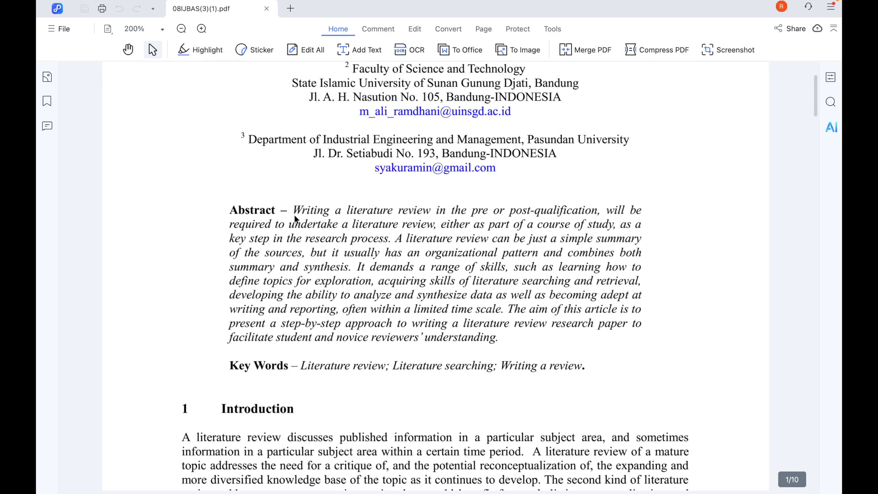
scroll(294, 216, "down", 4)
scroll(295, 215, "down", 5)
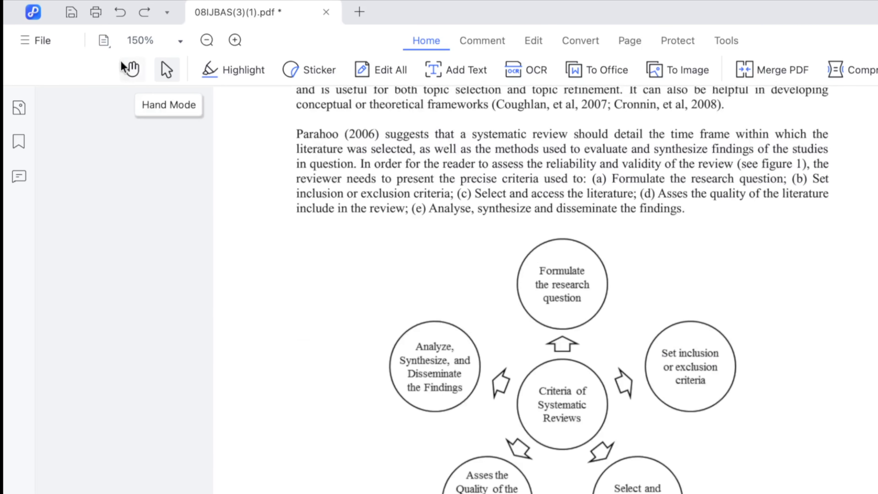
Fit the page display to the height, and switch it to Fit Window.
left_click(104, 41)
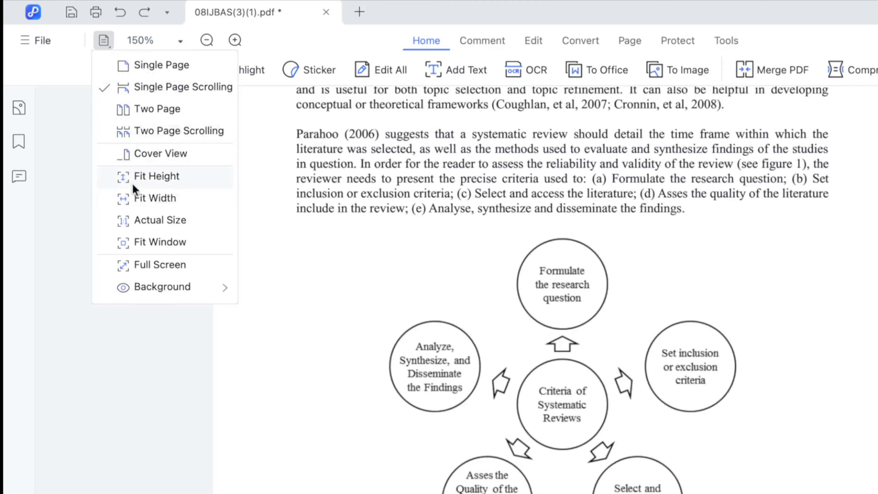
left_click(156, 178)
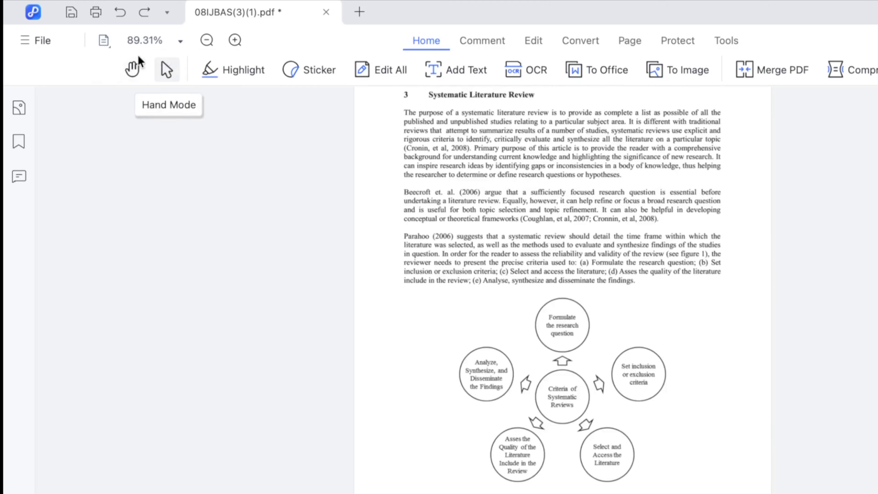
left_click(104, 40)
left_click(124, 241)
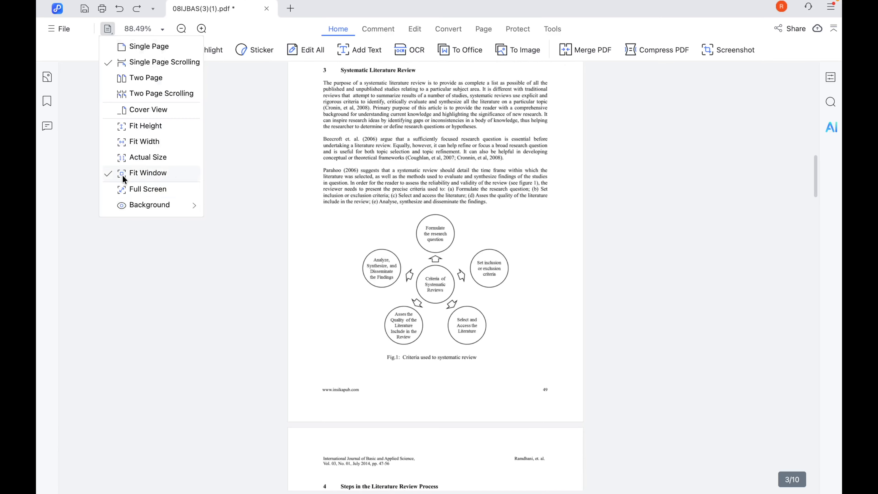
View the paper in full-screen mode and page through it.
left_click(130, 189)
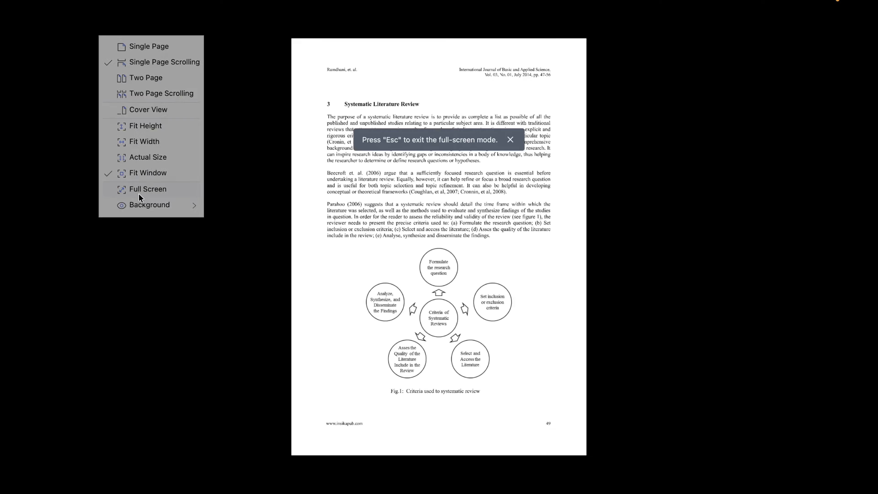
scroll(315, 278, "down", 3)
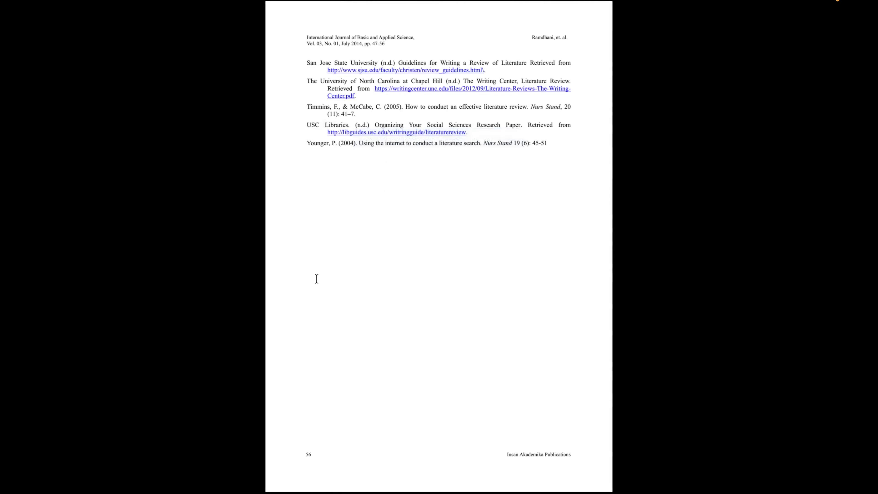
scroll(316, 278, "down", 2)
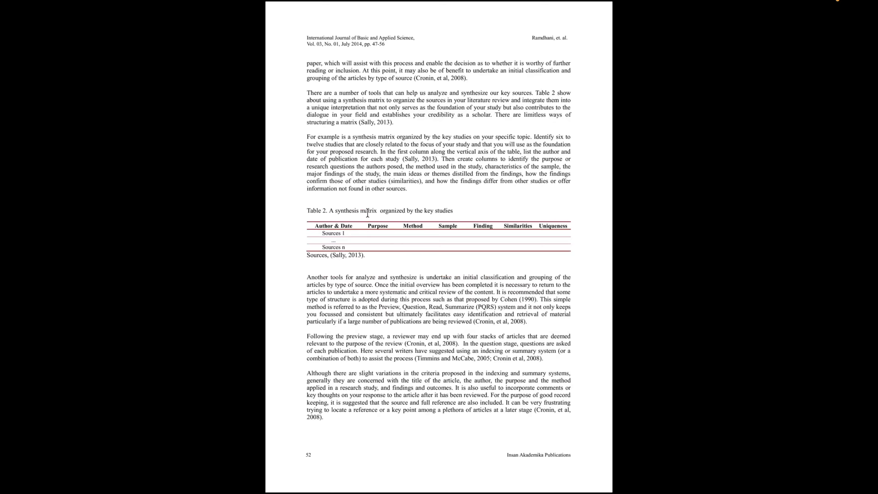
scroll(402, 158, "down", 4)
scroll(402, 155, "up", 9)
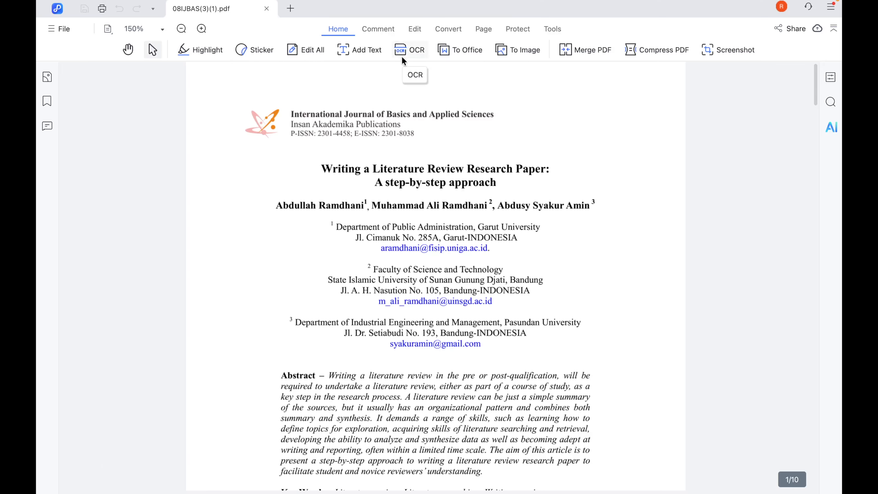
Rotate page 1 counter-clockwise in the page organizer until it stands upright again.
left_click(483, 31)
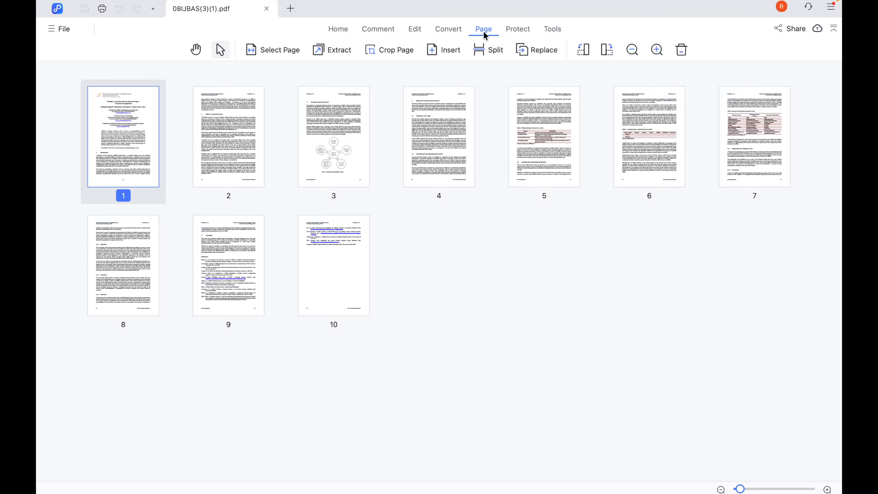
left_click(584, 53)
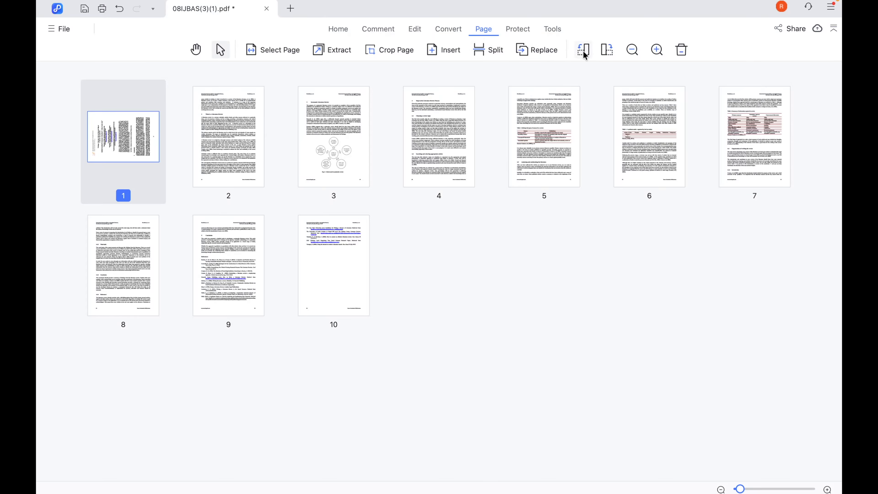
left_click(583, 53)
left_click(584, 52)
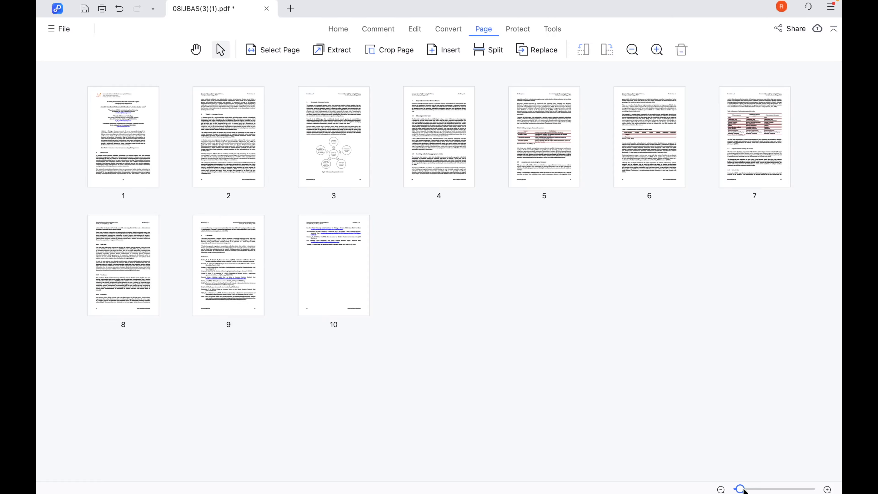
Enlarge the page thumbnails, with page 1 selected, until that page fills the view.
left_click(772, 490)
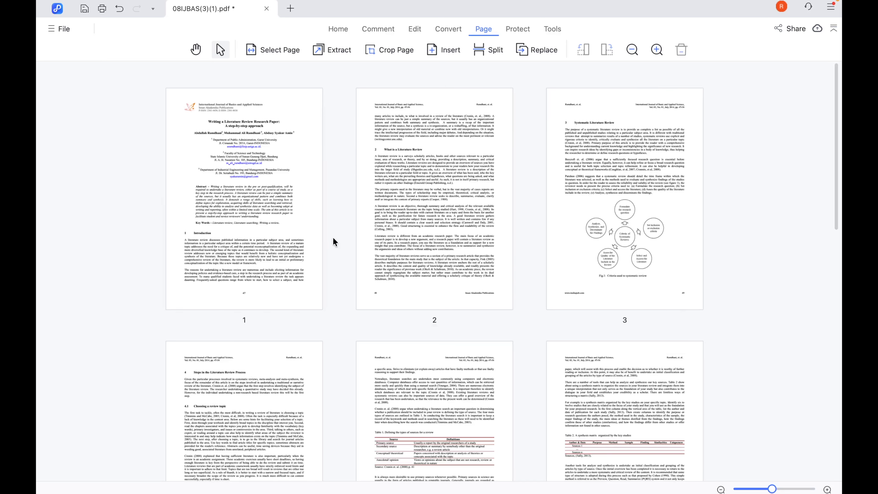
left_click(260, 212)
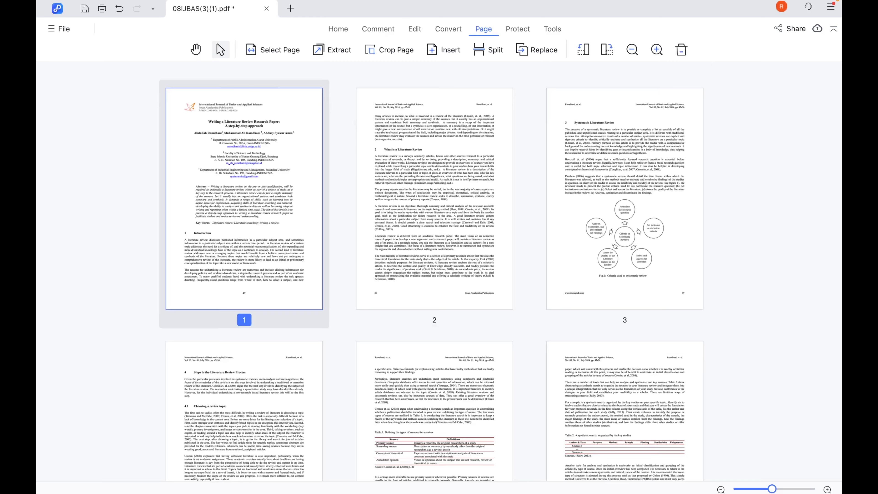
left_click(773, 489)
left_click_drag(774, 489, 788, 490)
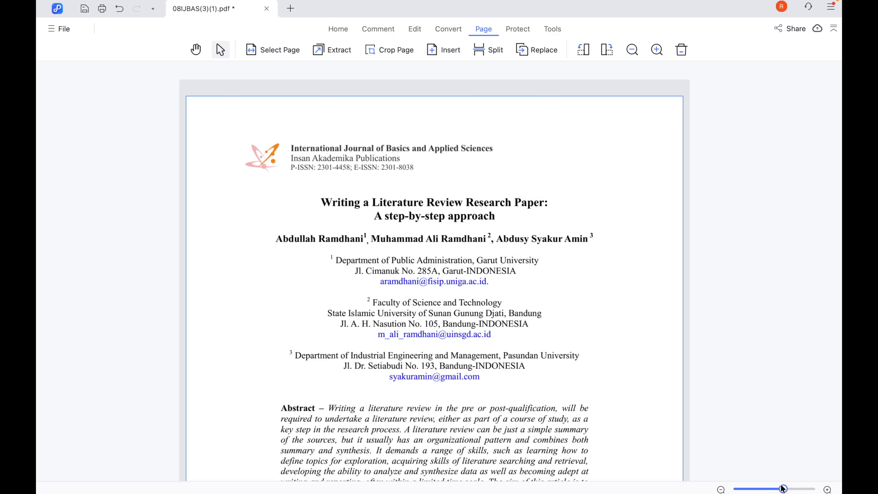
Look through the first two pages of the paper and return to the beginning.
scroll(605, 354, "down", 15)
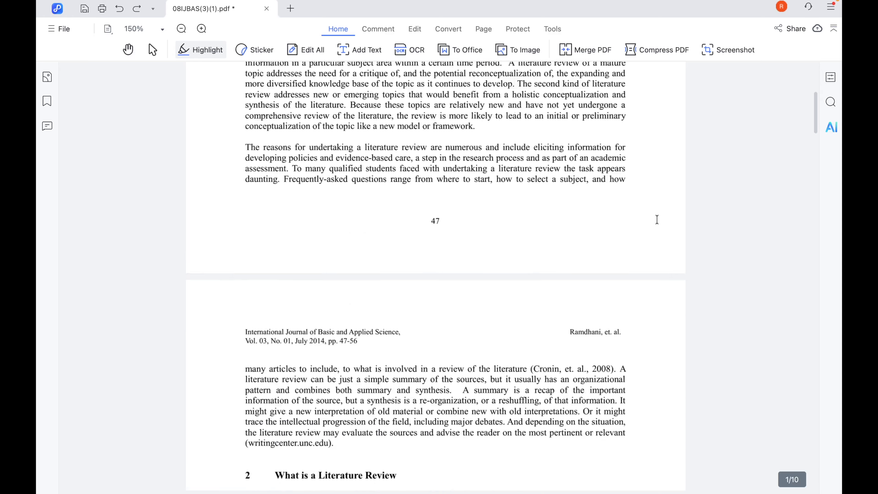
scroll(657, 220, "down", 5)
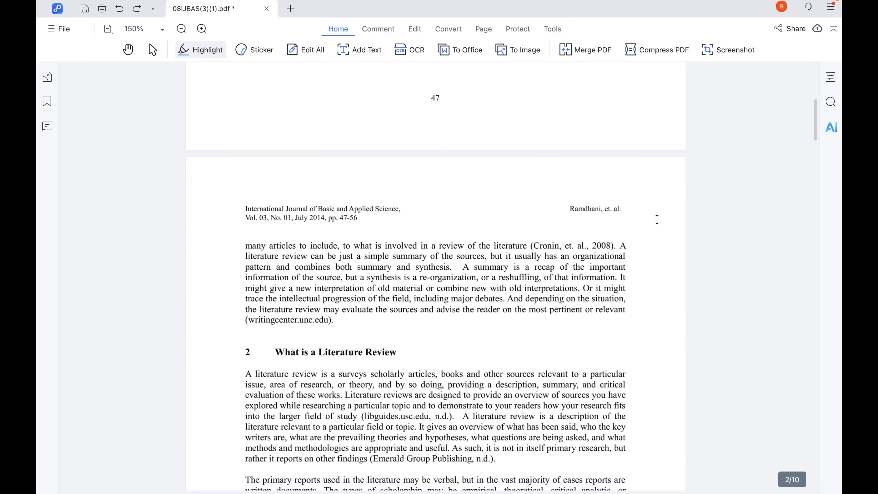
scroll(657, 219, "up", 10)
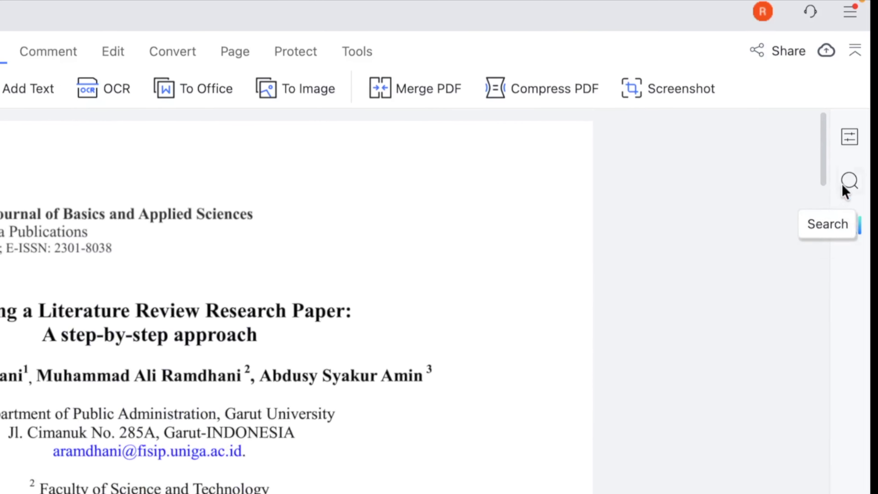
Search the document for "literature review".
left_click(845, 188)
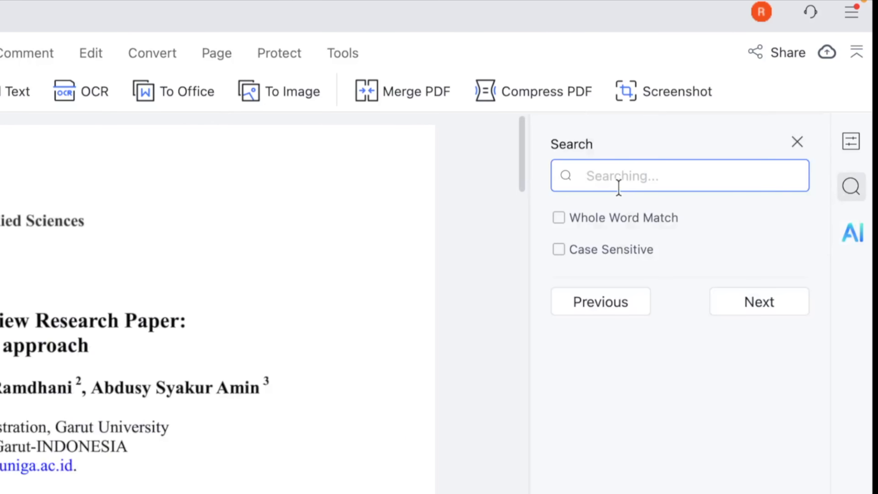
type("literature revie")
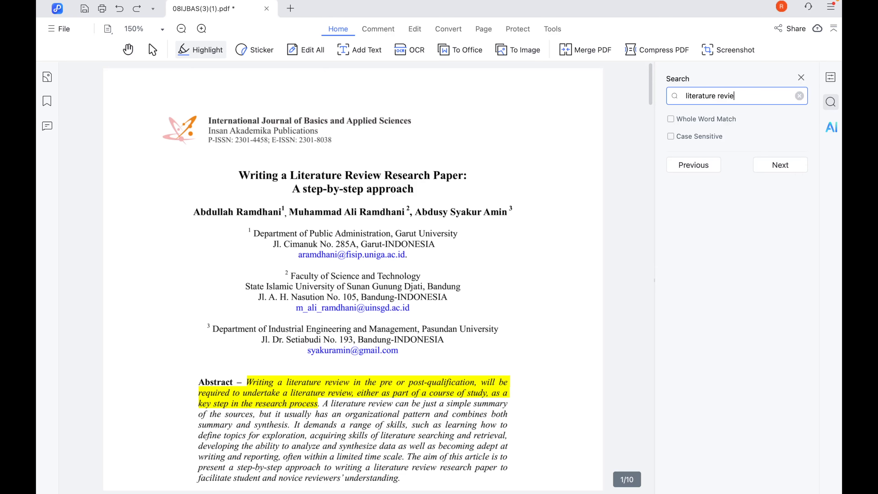
type("e")
key("BackSpace")
type("w")
key("Return")
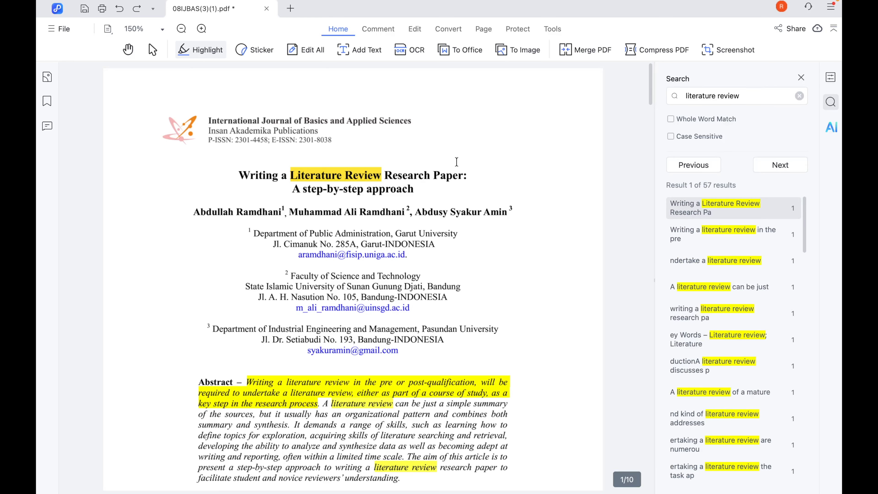
Step through the search results on pages 1 and 2 to view each match in the text.
scroll(737, 286, "down", 3)
scroll(736, 287, "up", 3)
left_click(714, 244)
left_click(716, 262)
left_click(716, 289)
left_click(716, 311)
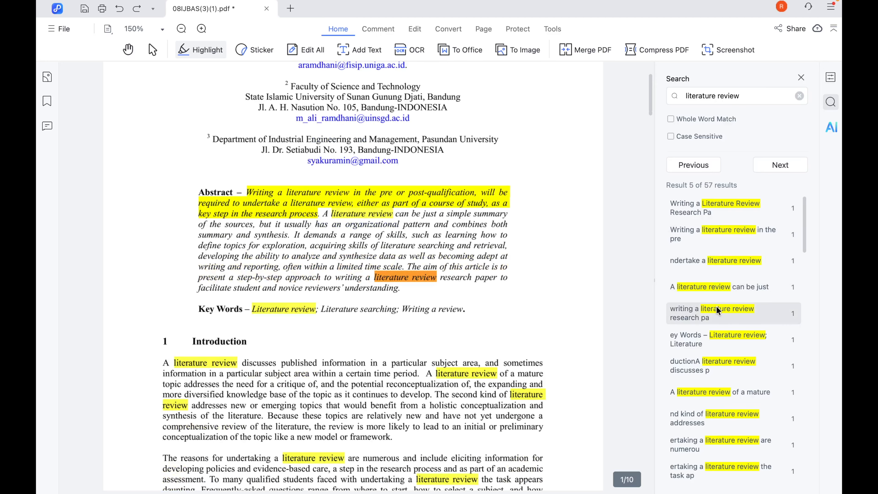
left_click(719, 337)
left_click(722, 366)
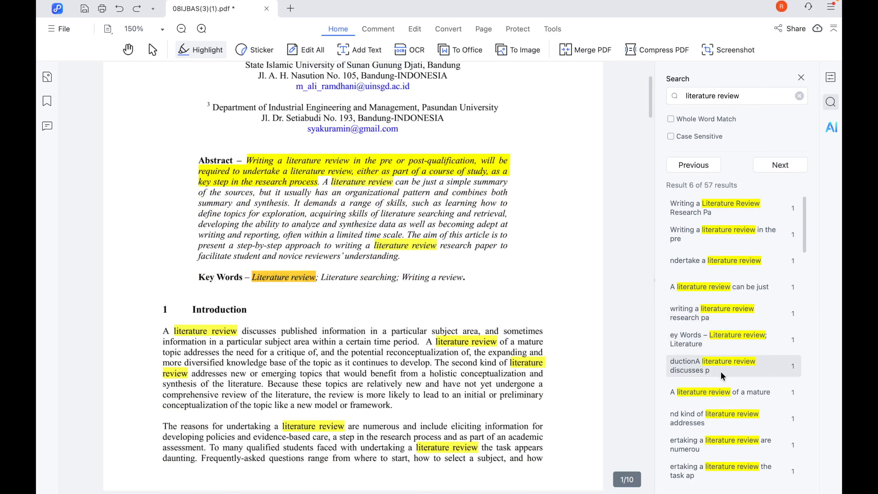
left_click(721, 397)
scroll(721, 427, "down", 5)
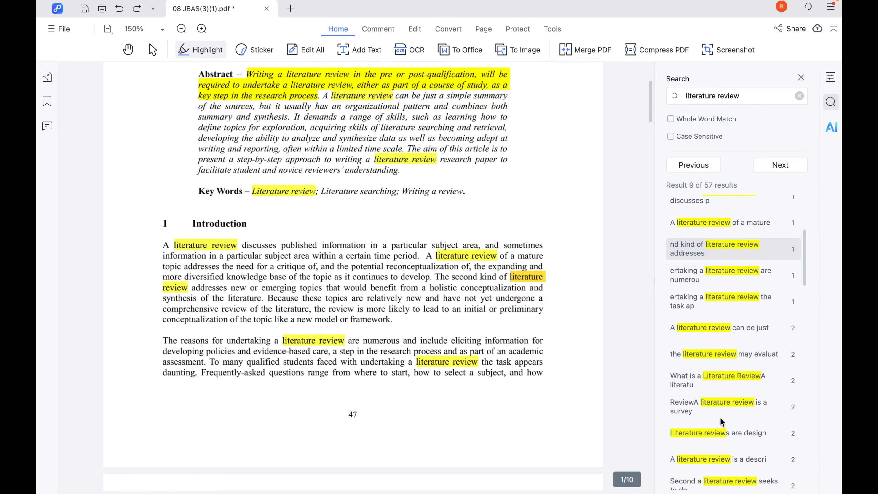
left_click(721, 413)
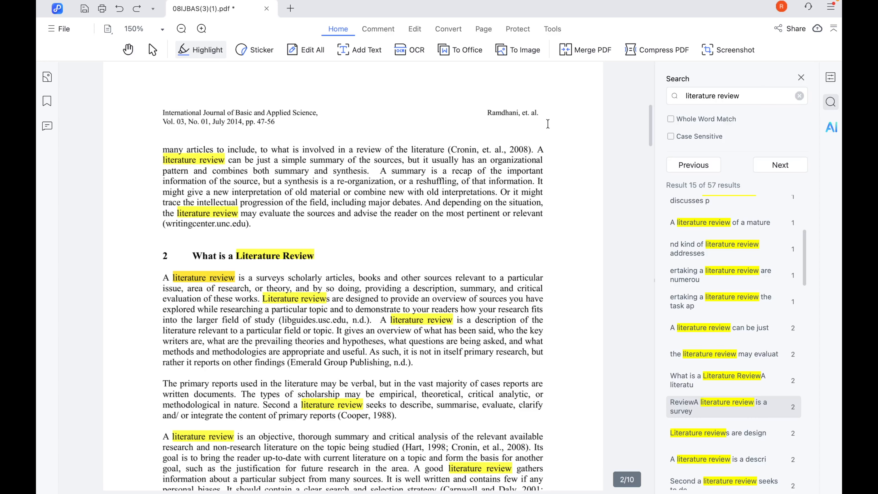
Try limiting the search with Whole Word Match, and turn the option off again.
left_click(670, 119)
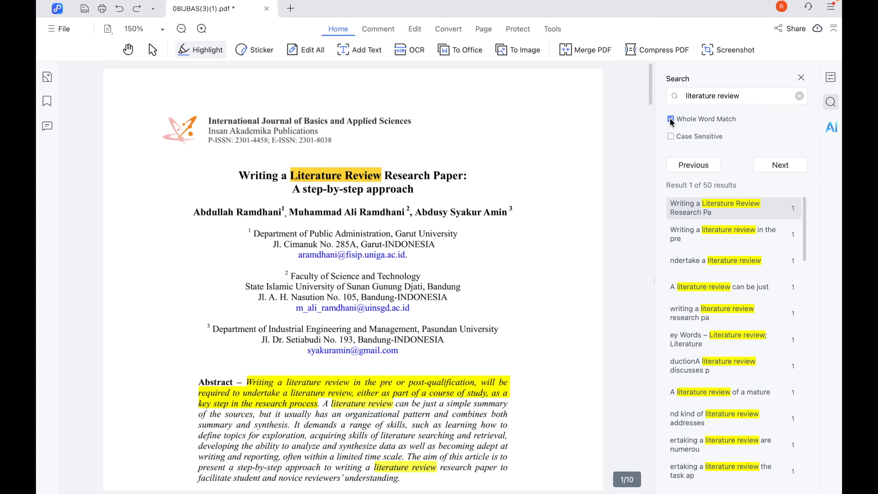
left_click(670, 120)
Examine the remaining entries of the result list and the highlighted matches throughout the paper's pages.
scroll(738, 316, "down", 15)
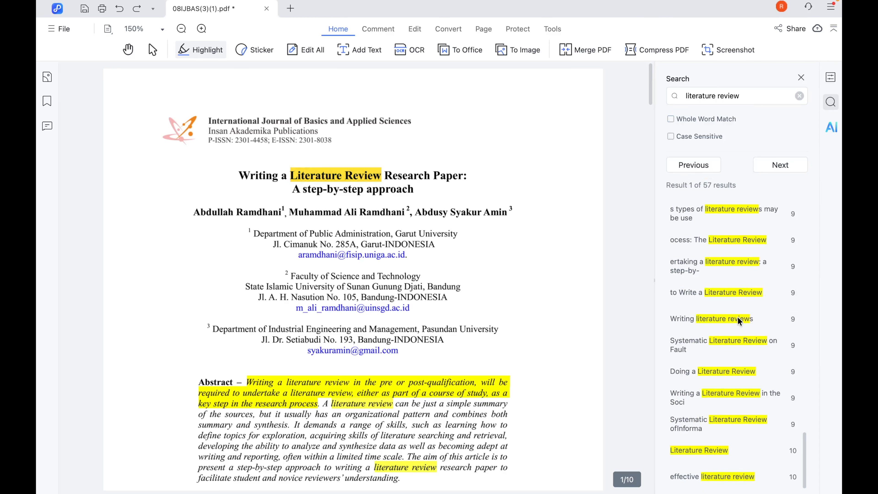
scroll(457, 376, "down", 10)
scroll(457, 376, "down", 10)
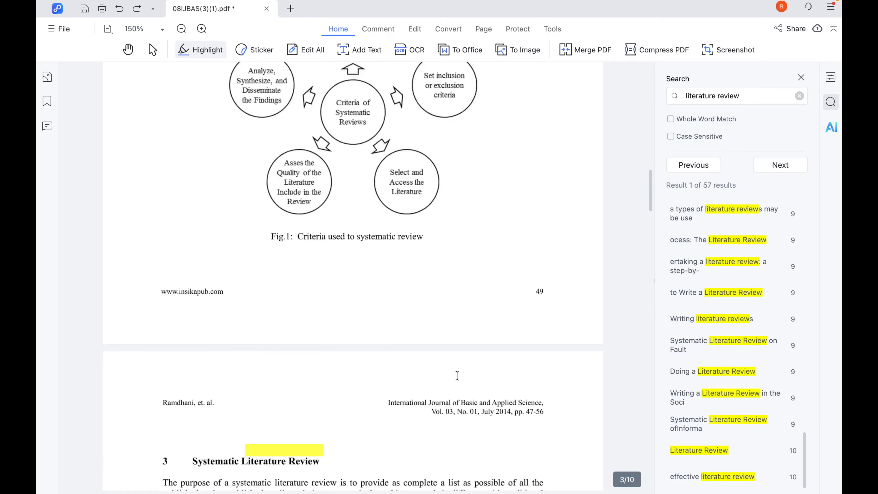
scroll(457, 376, "down", 15)
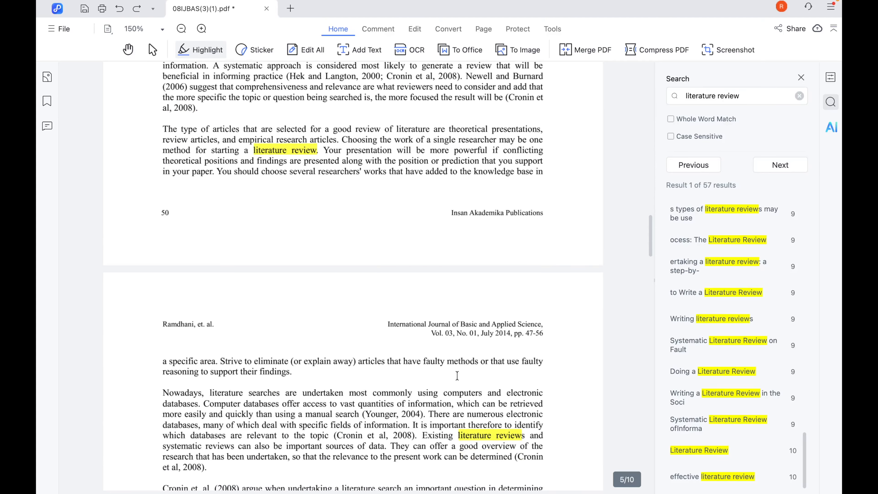
scroll(458, 376, "up", 20)
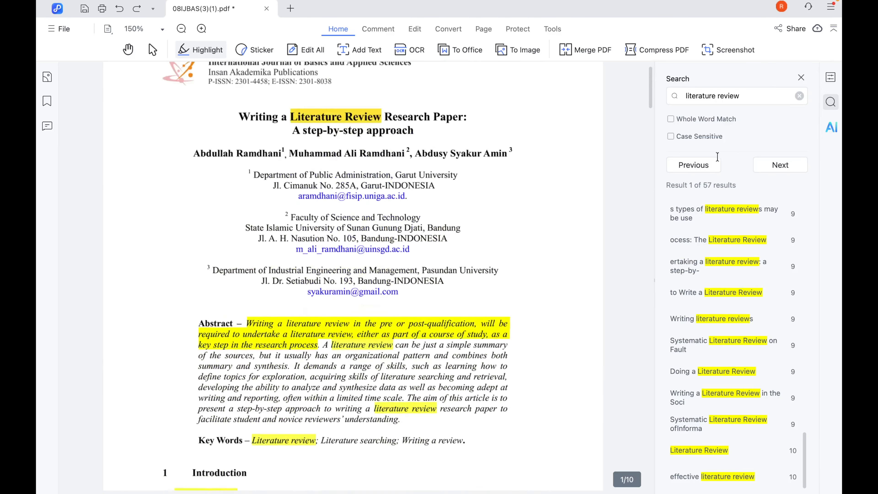
Close the search results and highlight the abstract's first sentence, from "Writing a literature review" to "research process".
left_click(802, 77)
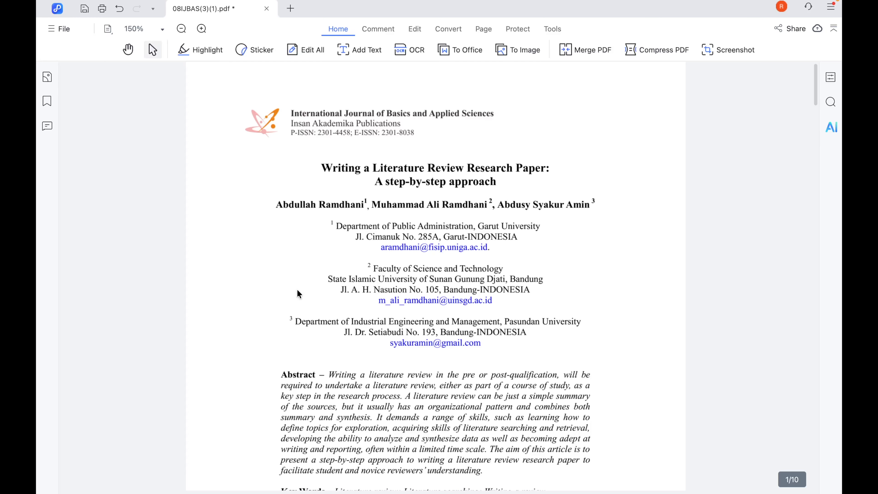
scroll(300, 294, "down", 2)
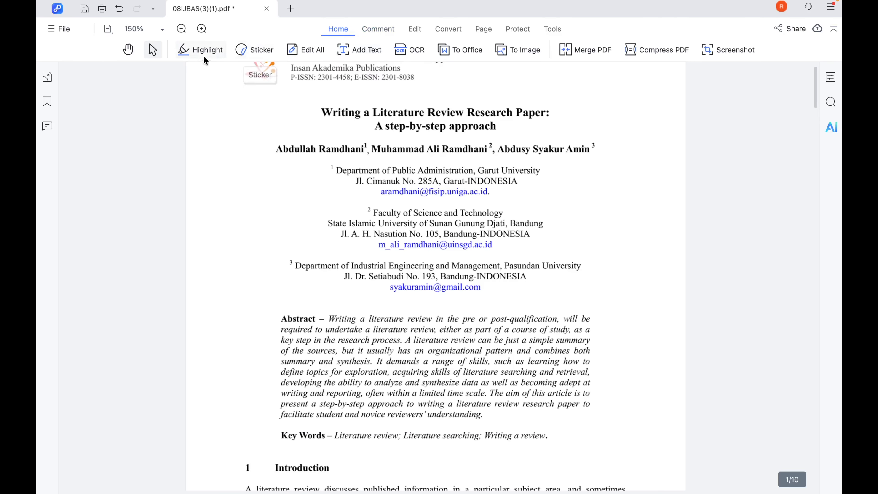
left_click(194, 50)
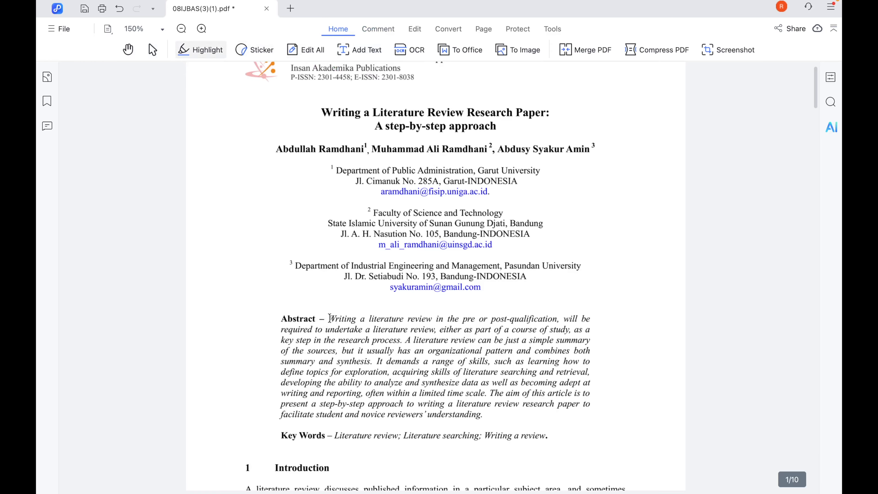
left_click_drag(330, 318, 402, 340)
left_click(538, 372)
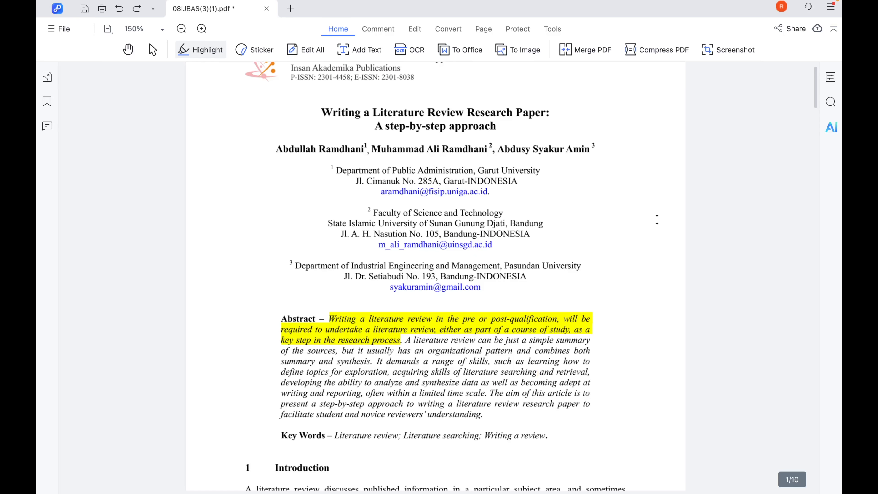
Place a note annotation in the page 1 margin beside the Faculty of Science and Technology affiliation.
scroll(657, 219, "up", 2)
left_click(378, 29)
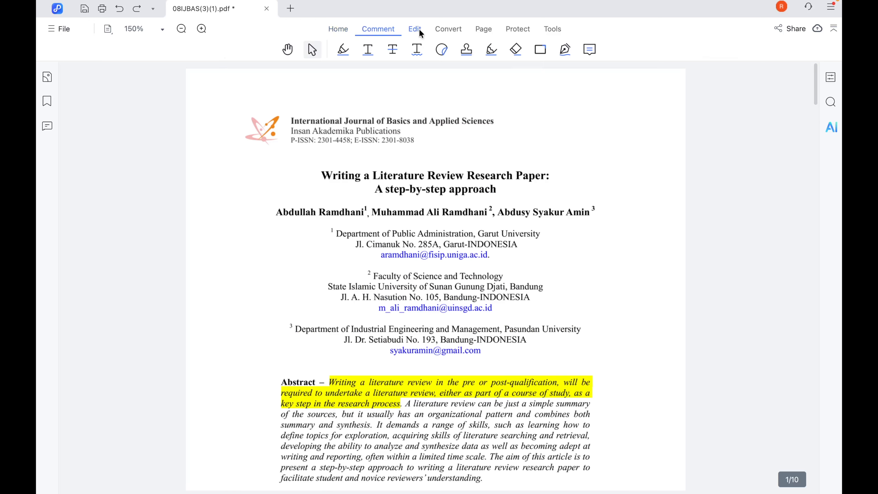
left_click(590, 49)
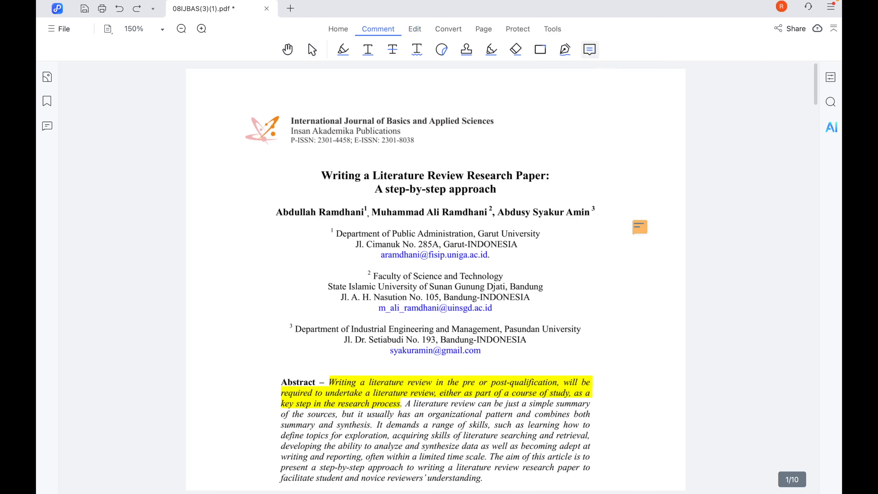
left_click(621, 279)
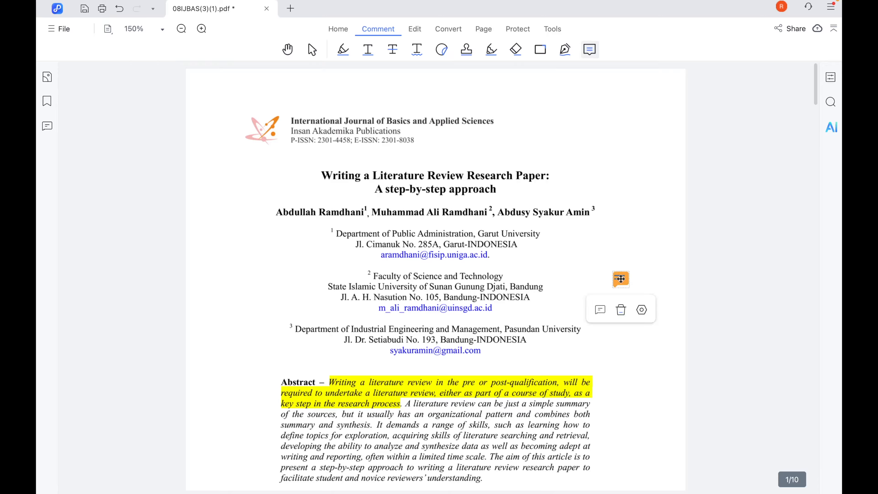
left_click(668, 284)
key("Delete")
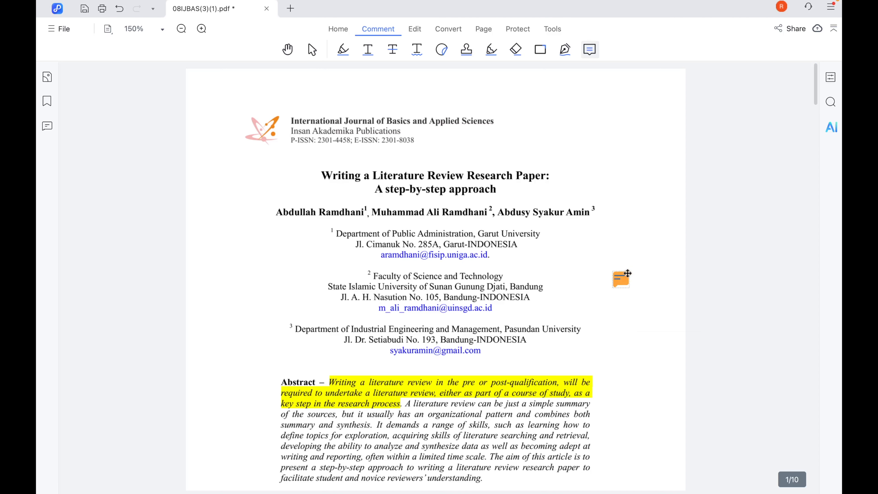
left_click(339, 24)
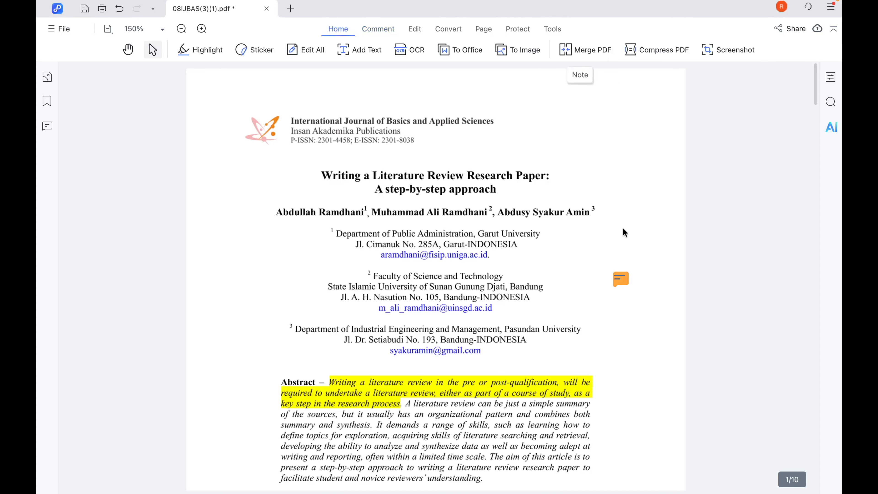
Enter "Annotation Research Paper" in the note and move it beside the highlighted first line of the abstract.
left_click(622, 279)
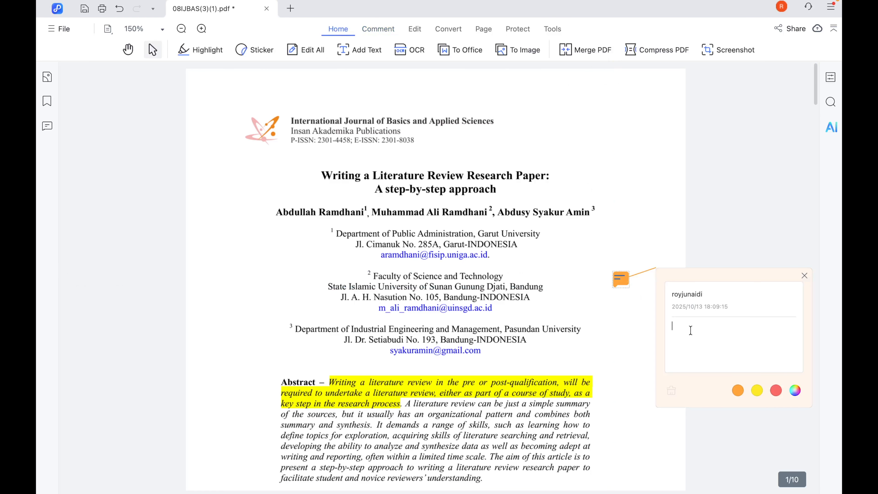
type("Annotation Researc")
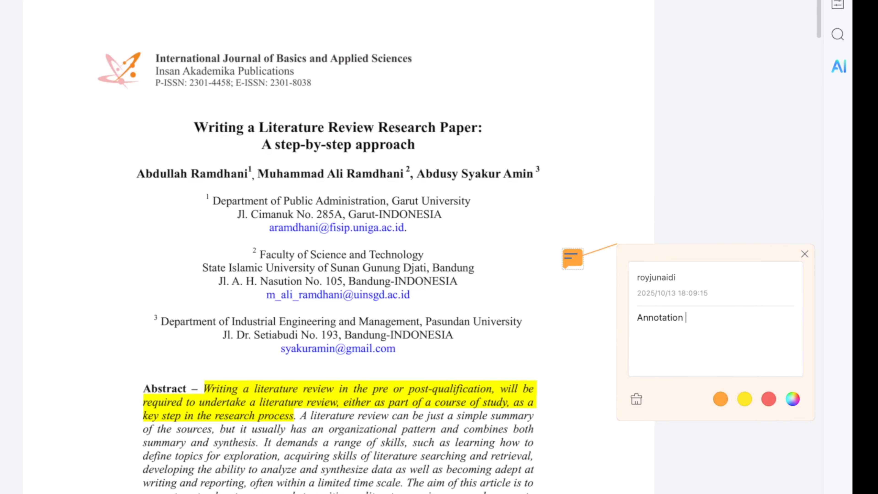
type("h Paper")
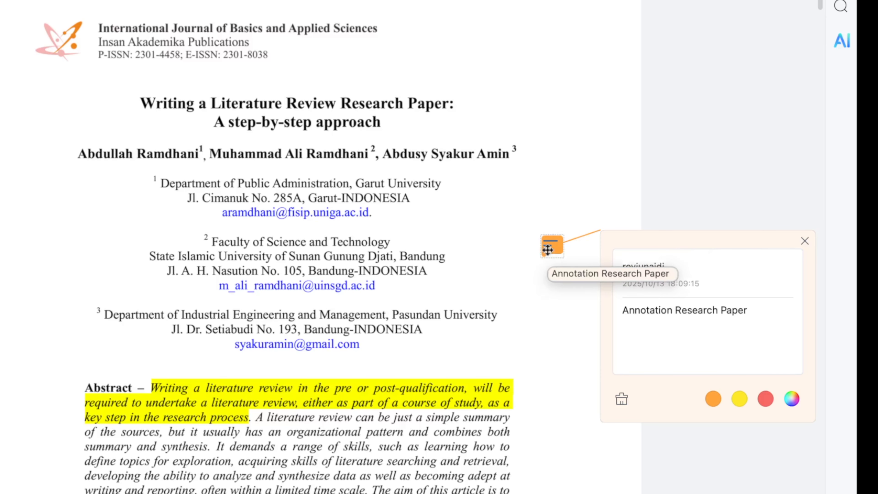
left_click_drag(551, 245, 532, 376)
left_click_drag(588, 370, 590, 370)
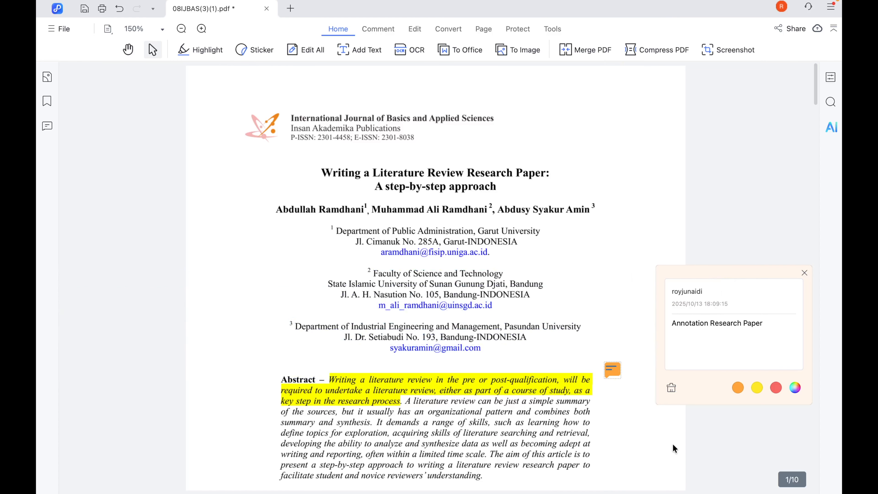
scroll(657, 452, "down", 5)
scroll(722, 416, "down", 15)
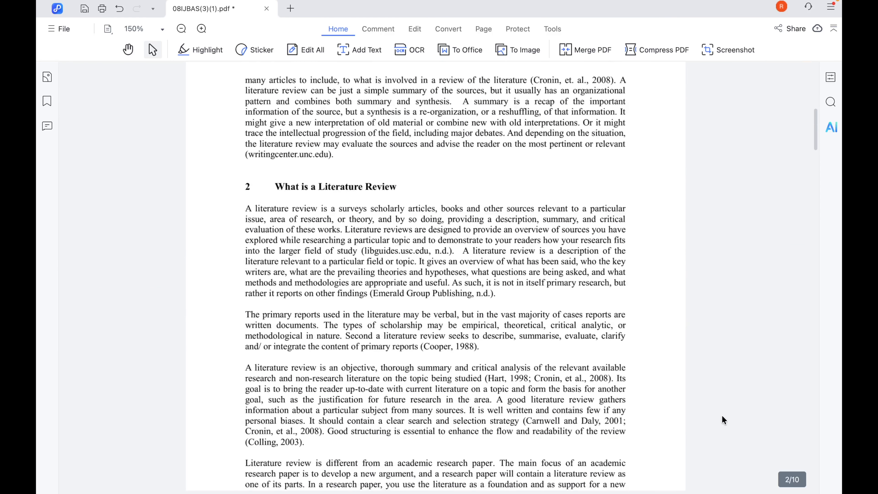
scroll(722, 416, "up", 20)
scroll(722, 416, "up", 3)
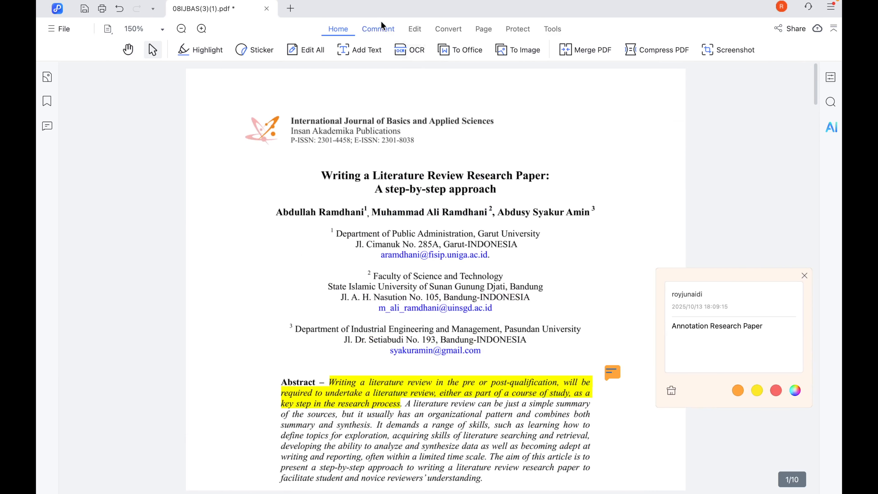
left_click(386, 29)
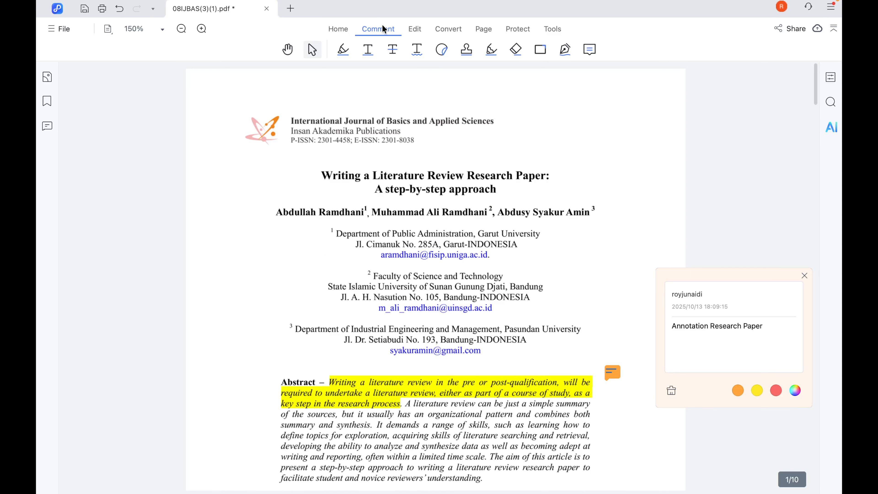
left_click(413, 32)
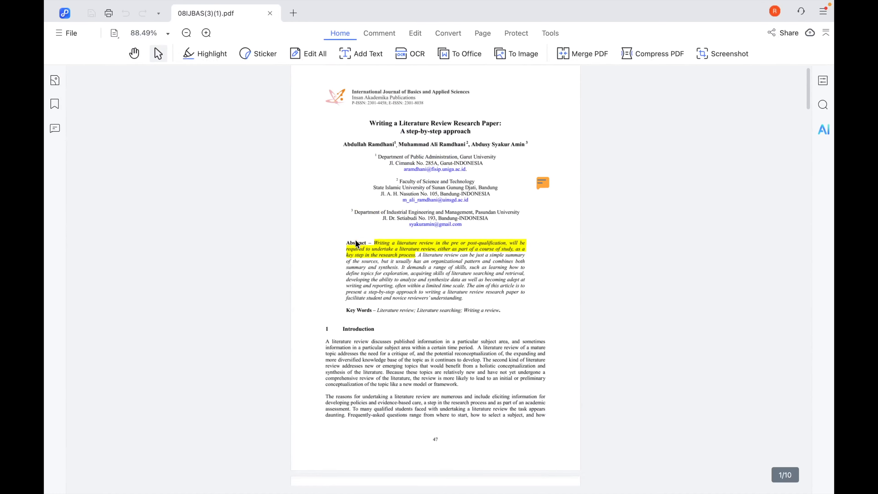
Close the paper's window and reopen 08IJBAS(3)(1).pdf from the recent files.
mouse_move(84, 1)
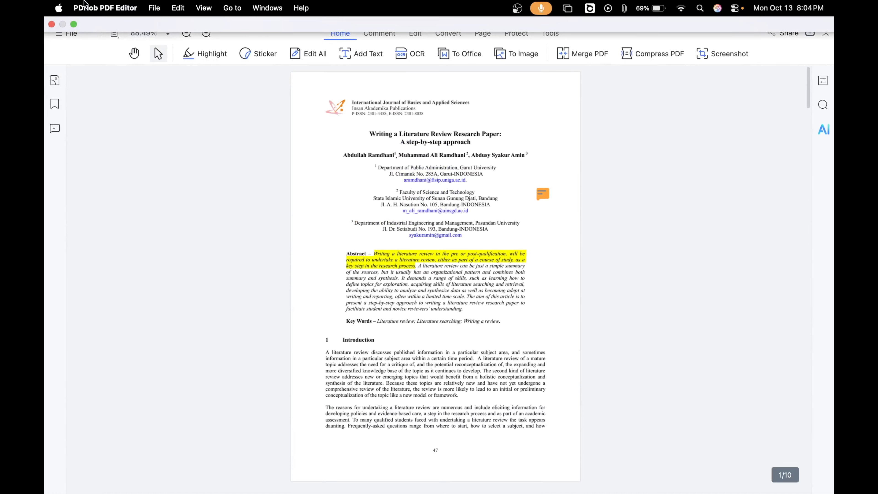
left_click(52, 24)
left_click(52, 23)
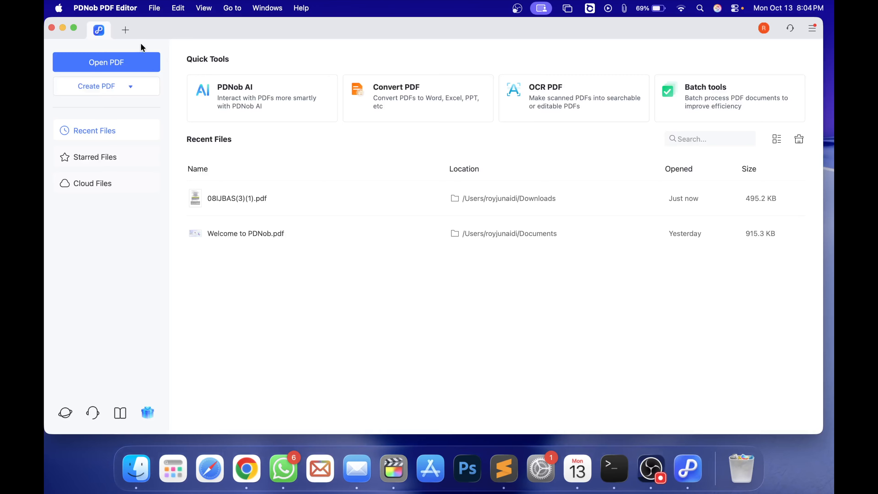
left_click(74, 27)
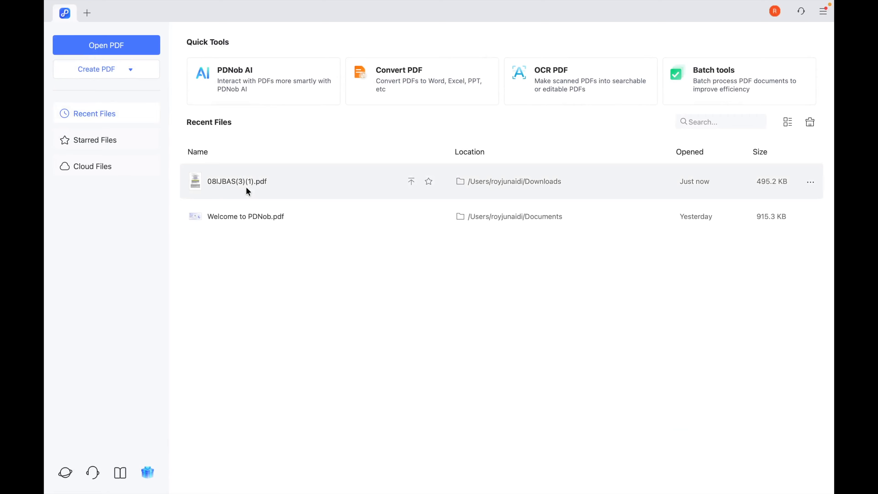
double_click(248, 191)
Open the note in the reopened paper to check its text, close it, and look over the annotated pages.
left_click(544, 191)
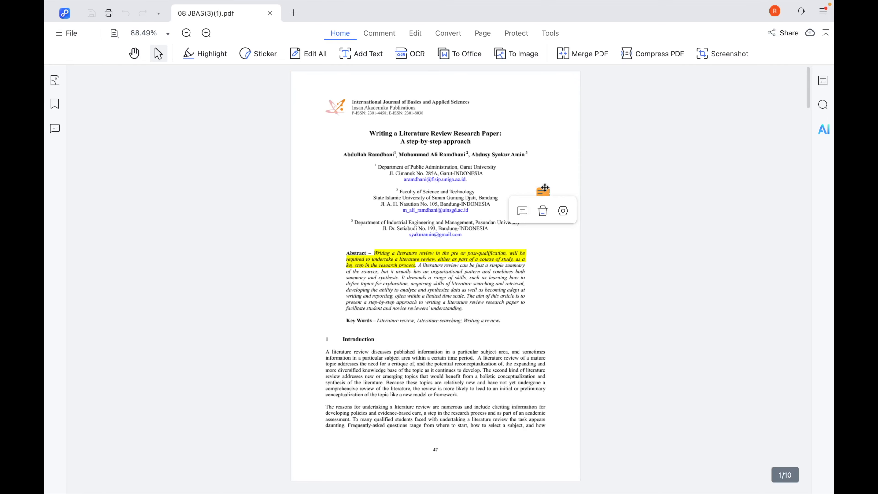
left_click(545, 188)
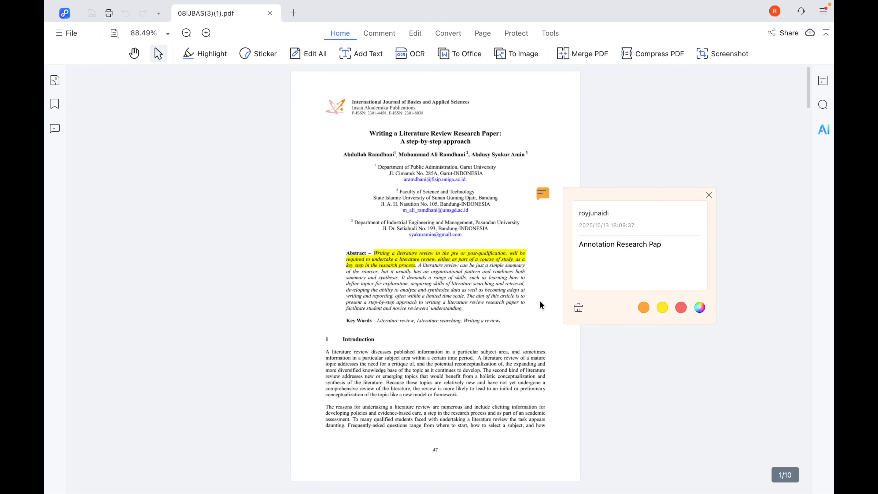
left_click(708, 195)
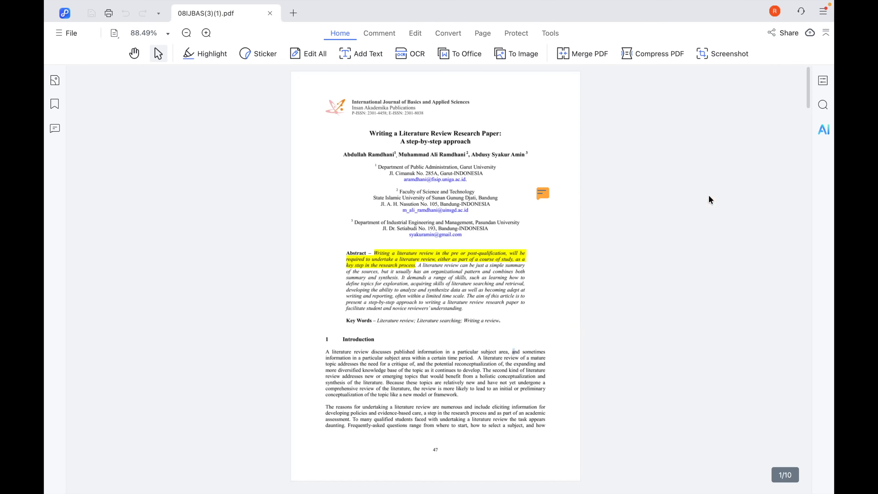
scroll(497, 324, "down", 10)
scroll(496, 325, "down", 10)
scroll(496, 325, "up", 20)
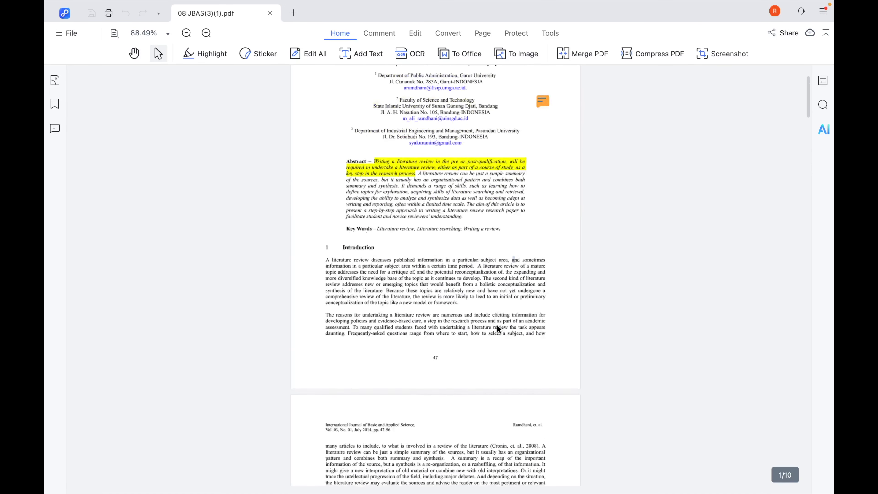
scroll(497, 326, "up", 3)
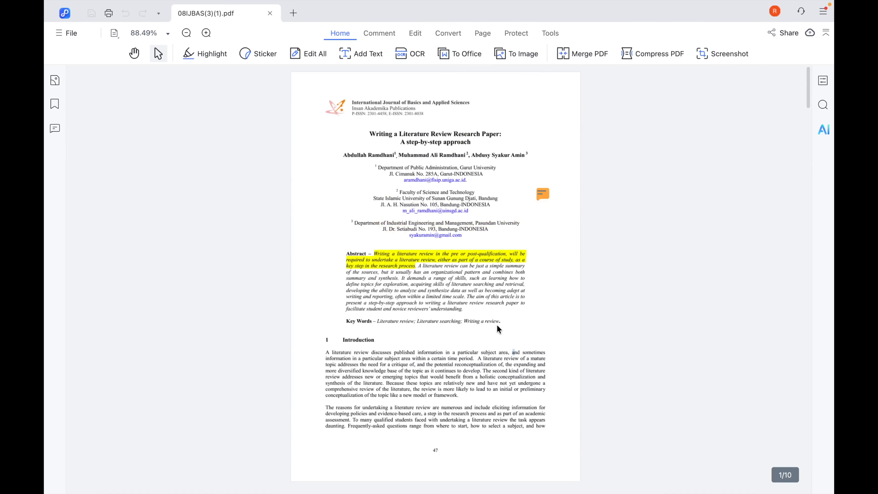
mouse_move(581, 2)
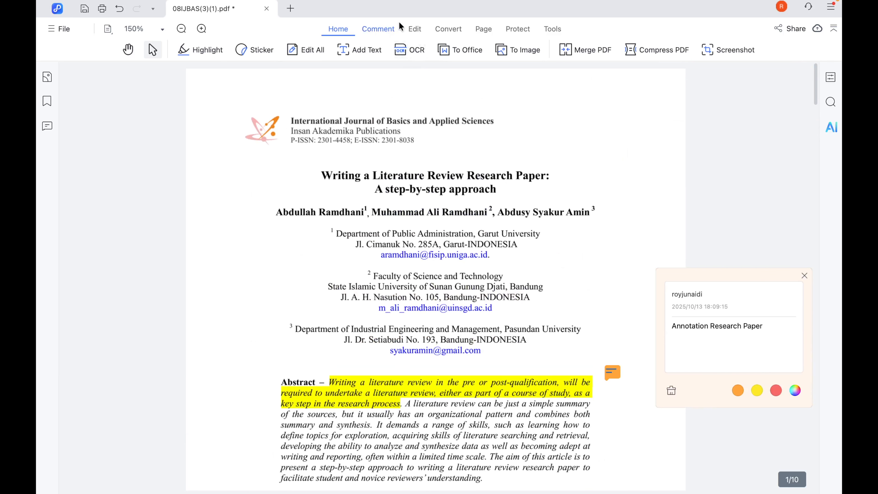
left_click(387, 30)
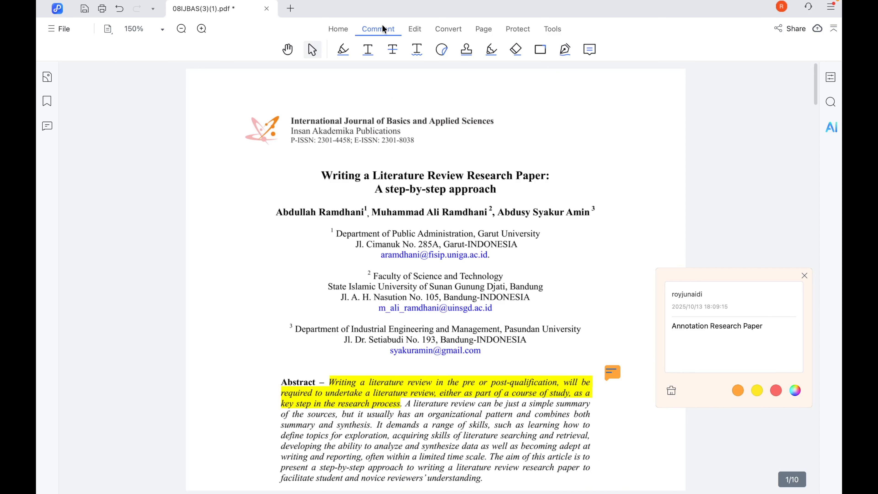
left_click(412, 32)
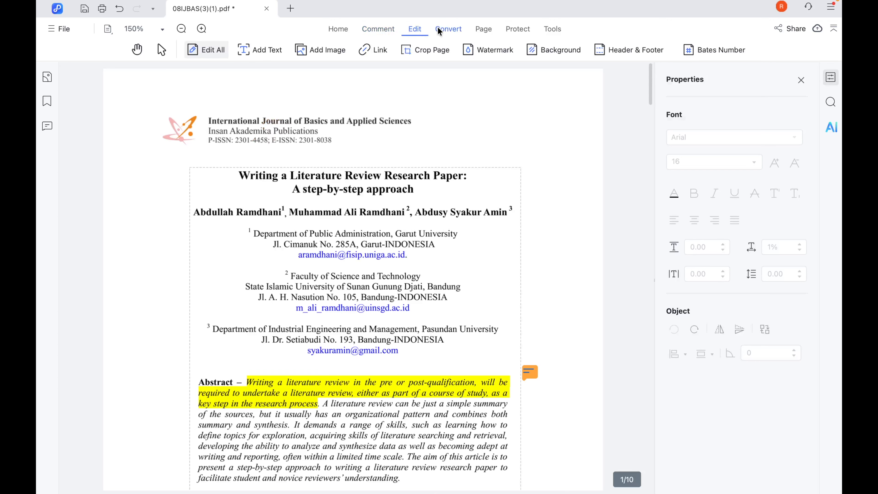
left_click(456, 31)
left_click(476, 31)
left_click(337, 30)
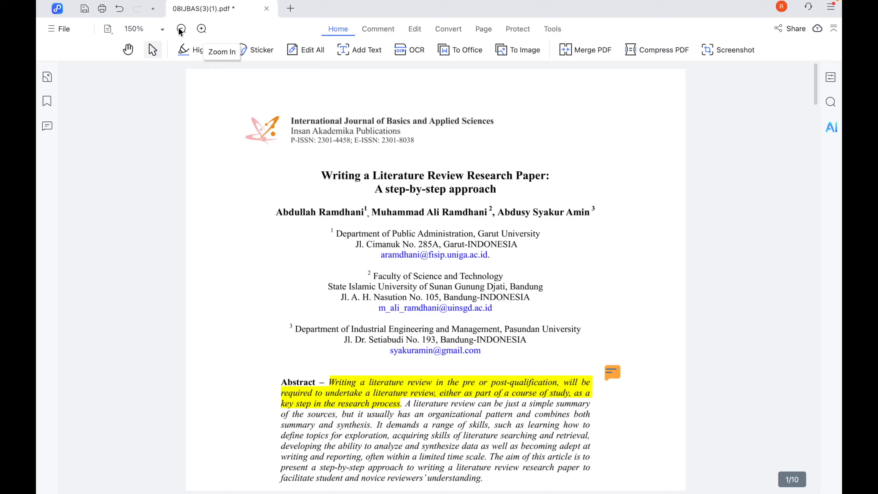
Switch the document display to Full Screen.
left_click(107, 30)
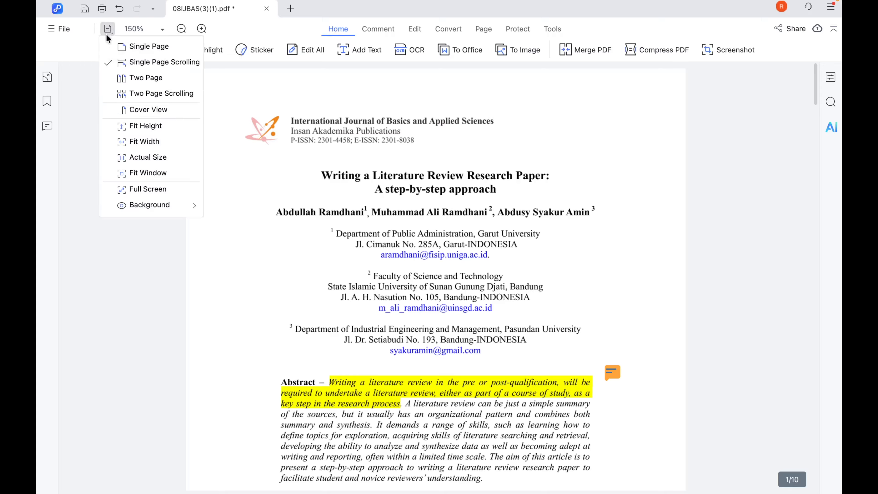
left_click(163, 190)
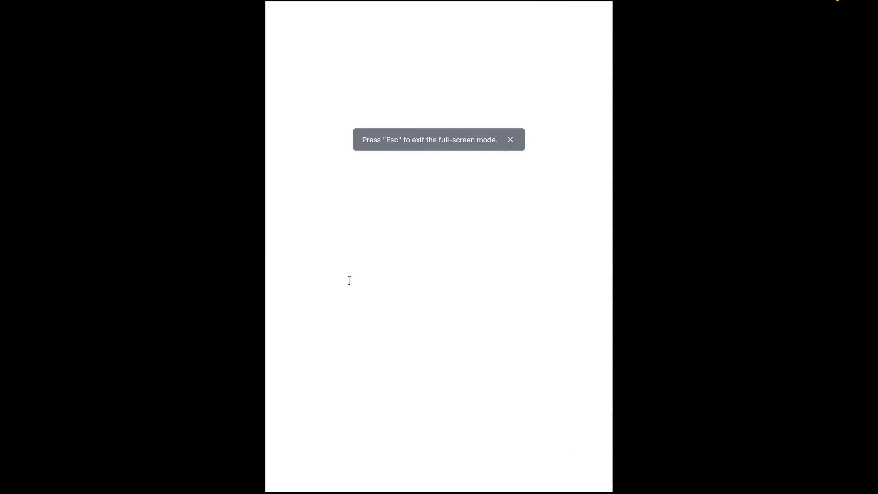
scroll(349, 281, "up", 10)
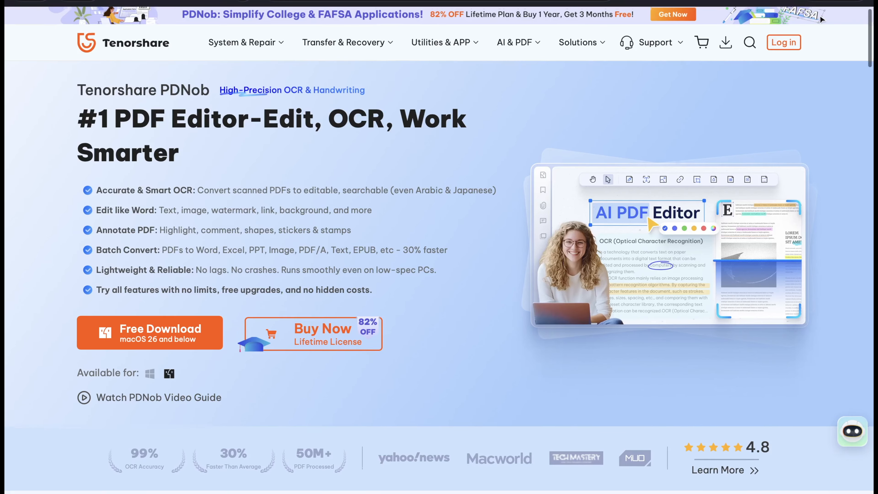
scroll(822, 21, "down", 10)
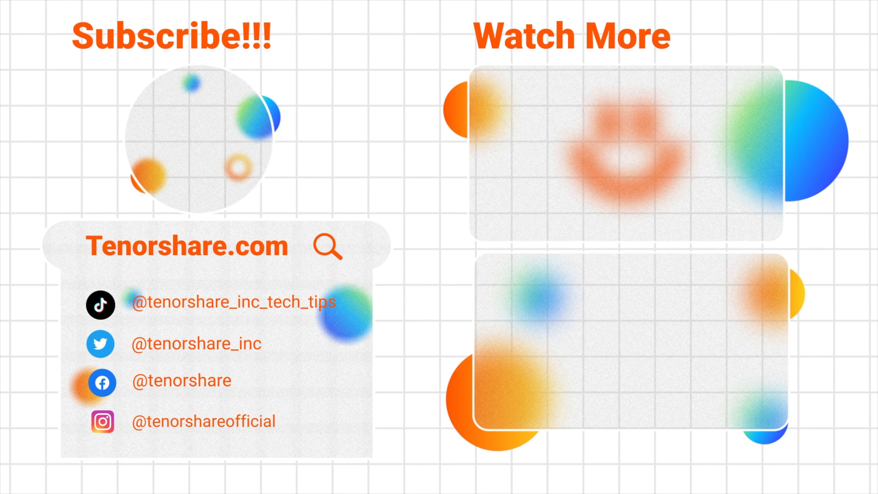